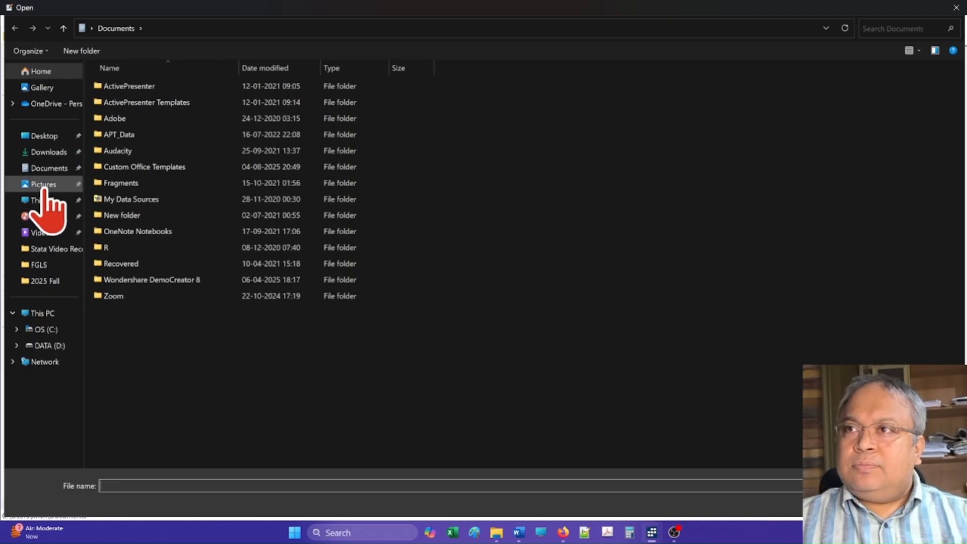
Step: Open myfirstdo.do from the Stata folder on drive D and execute only its line that loads mydata.dta
double_click(233, 103)
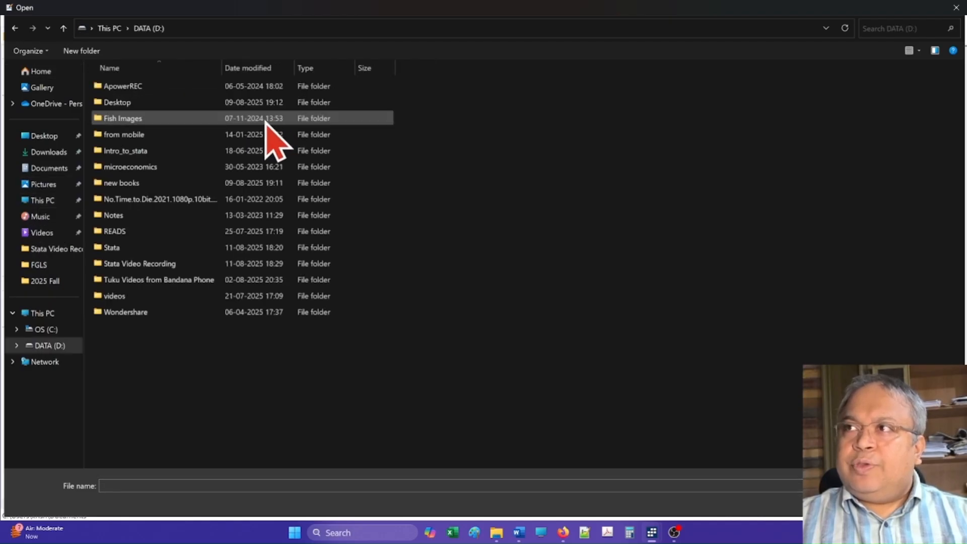
double_click(137, 252)
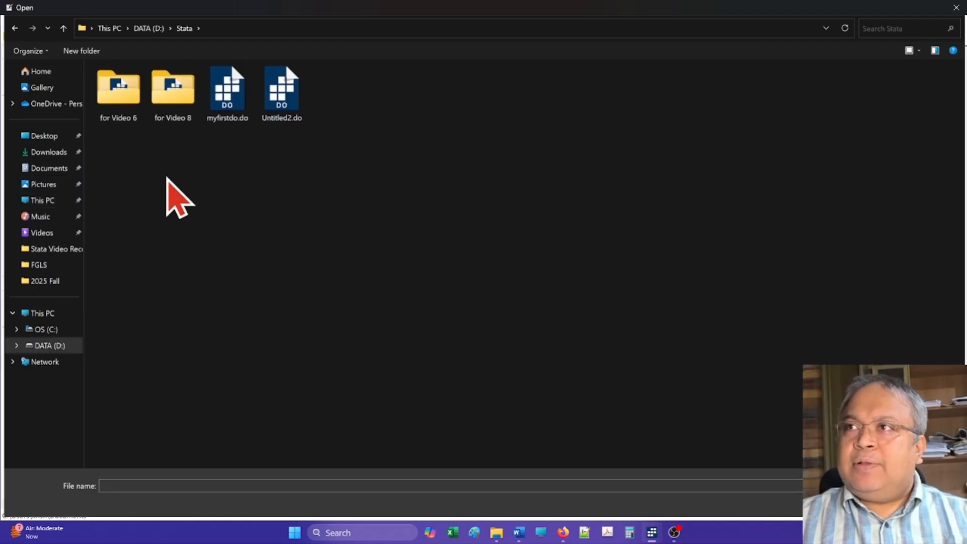
click(223, 119)
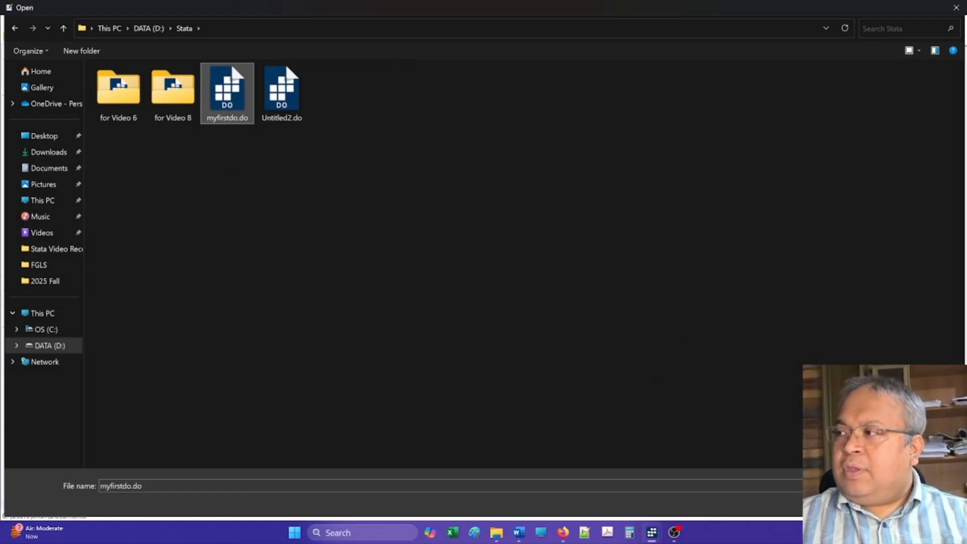
click(879, 505)
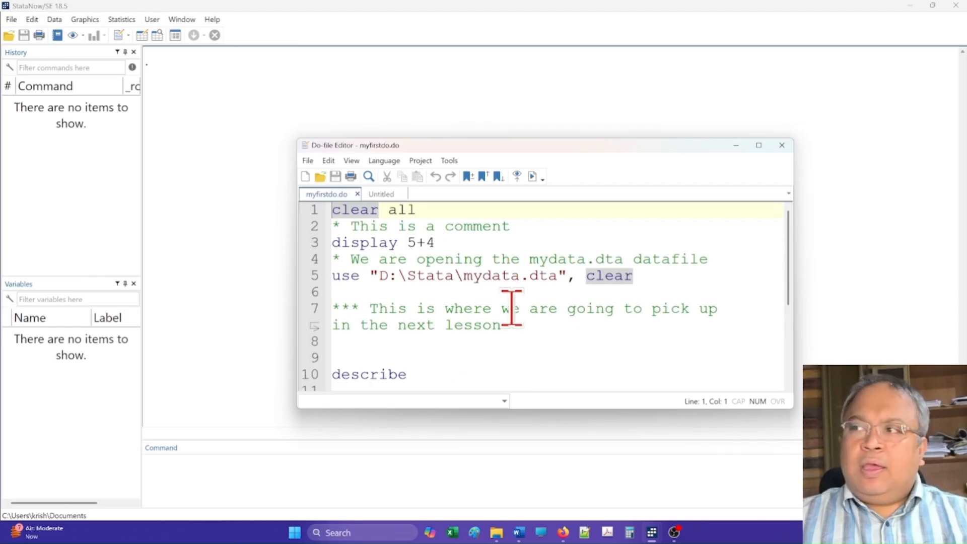
drag(646, 276, 325, 280)
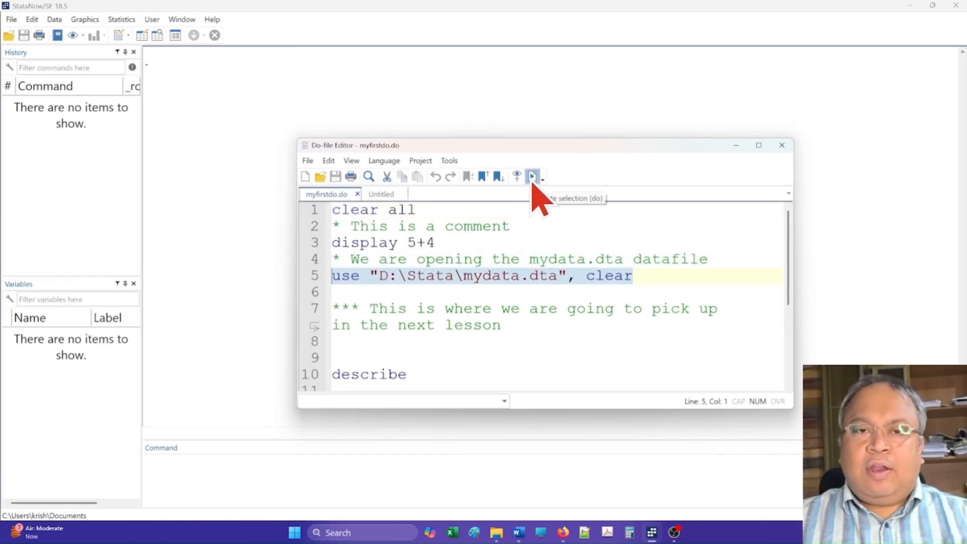
click(532, 177)
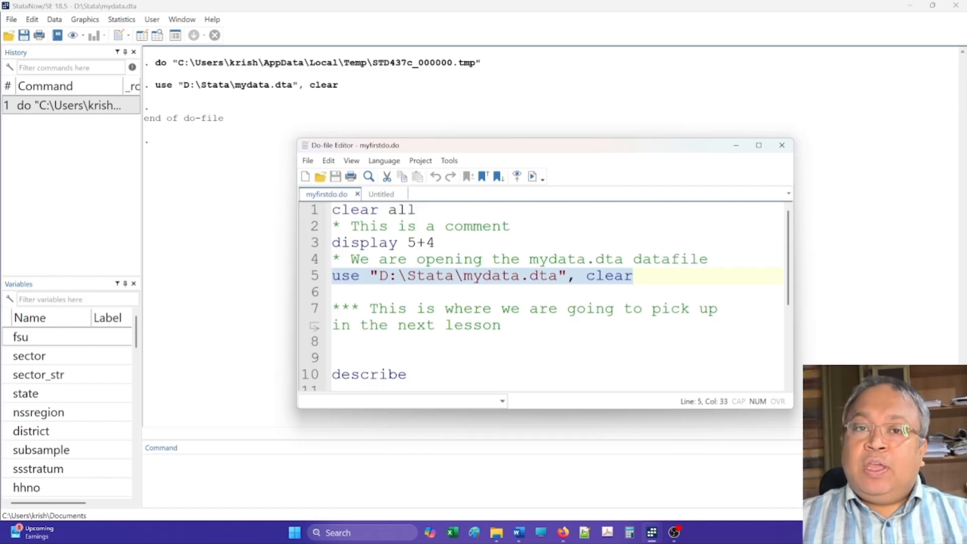
Step: Generate summary statistics for the variable cereal_30 with the standard display, using the summarize dialog
click(122, 20)
mouse_move(131, 36)
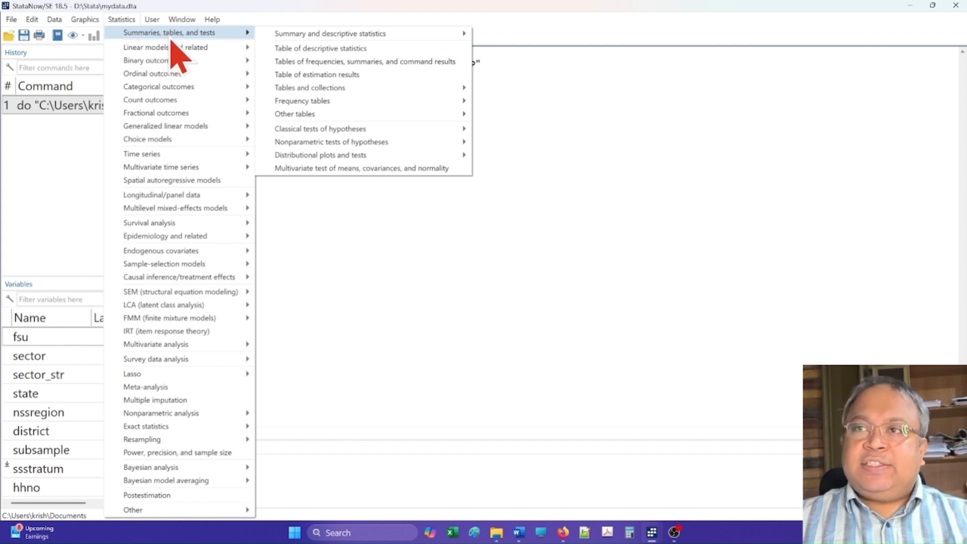
mouse_move(296, 37)
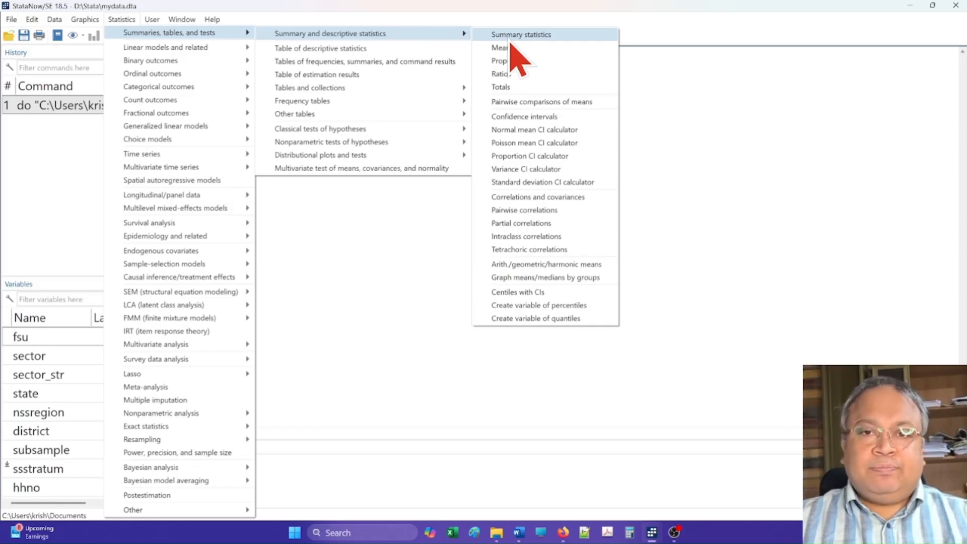
click(510, 40)
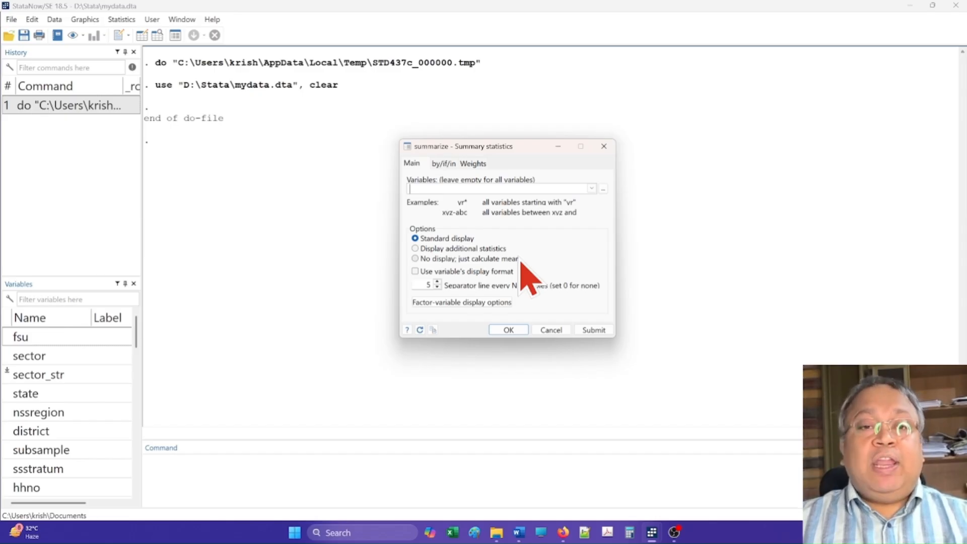
click(592, 188)
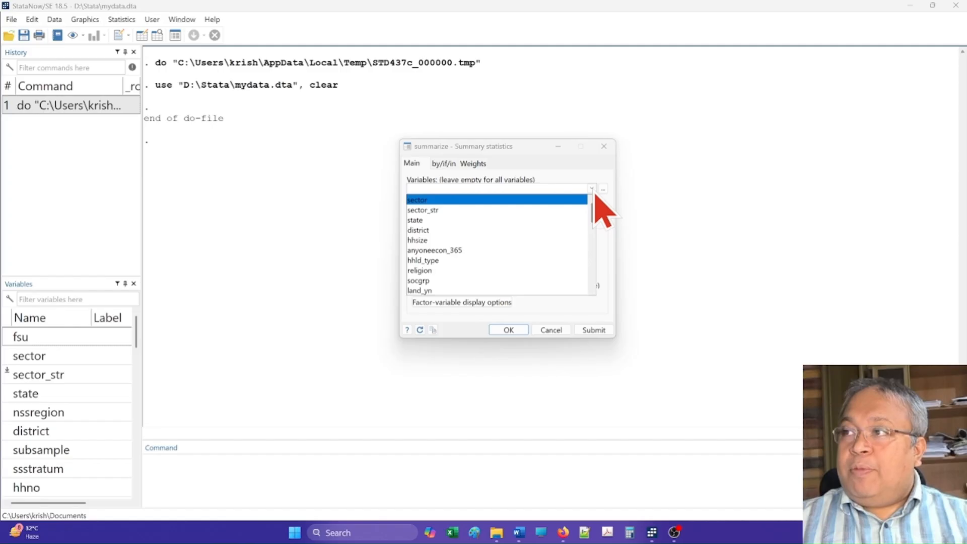
scroll(491, 251, down, 6)
scroll(486, 241, down, 1)
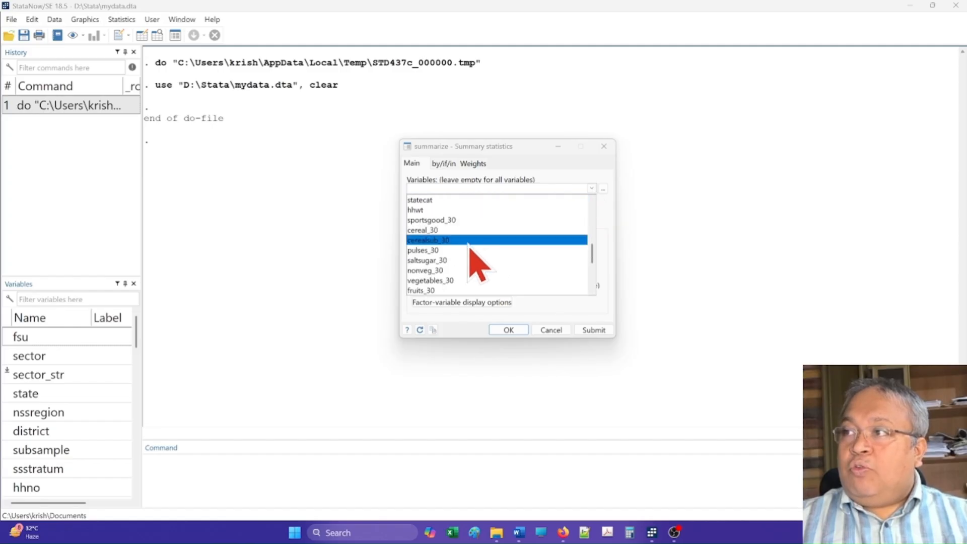
click(441, 231)
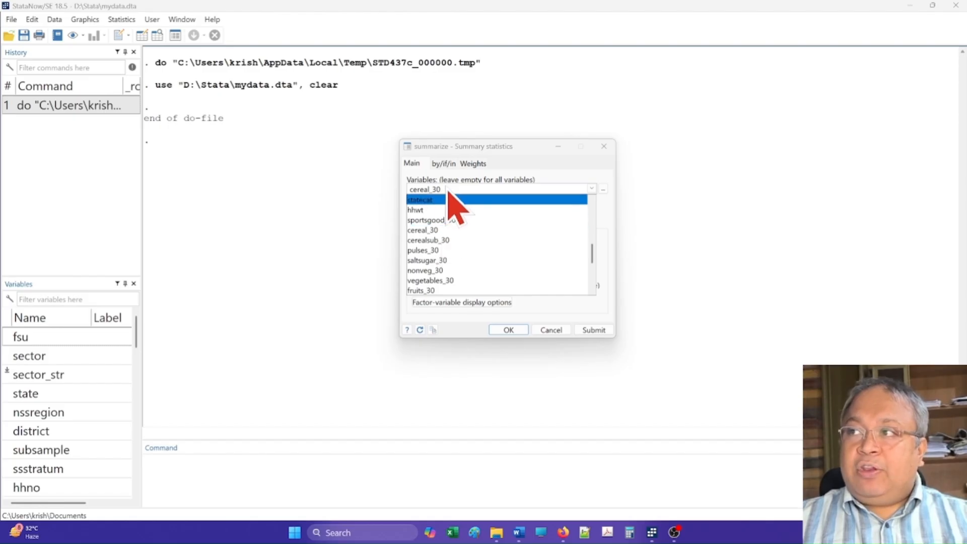
click(485, 189)
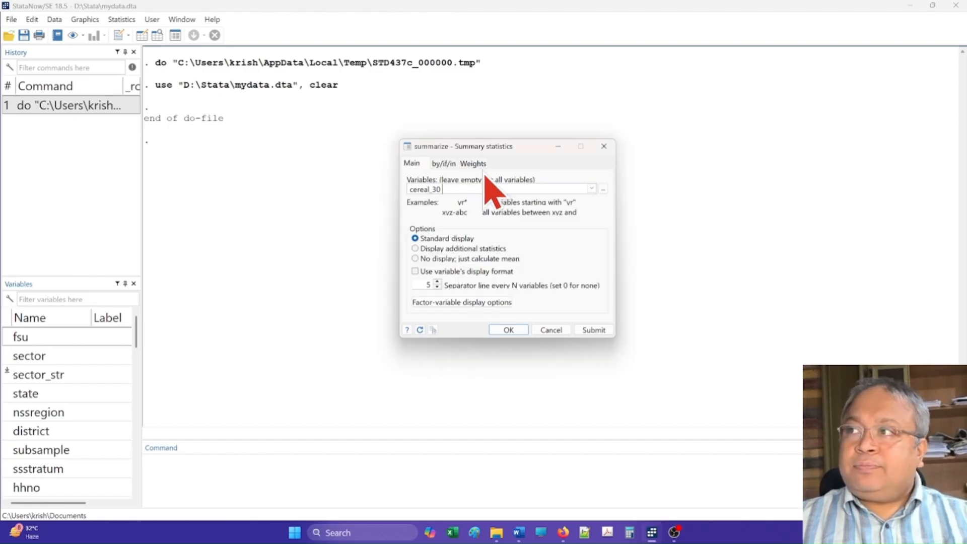
click(594, 329)
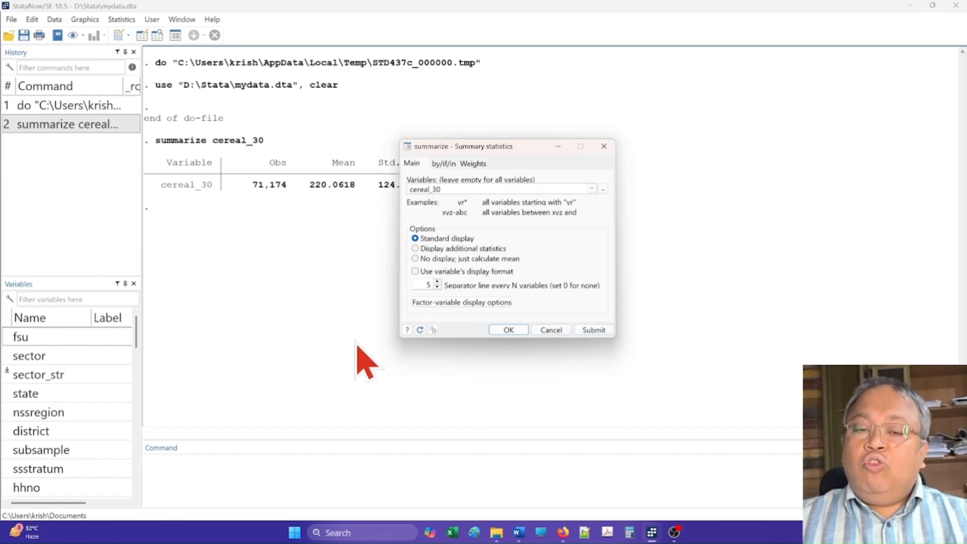
key(Escape)
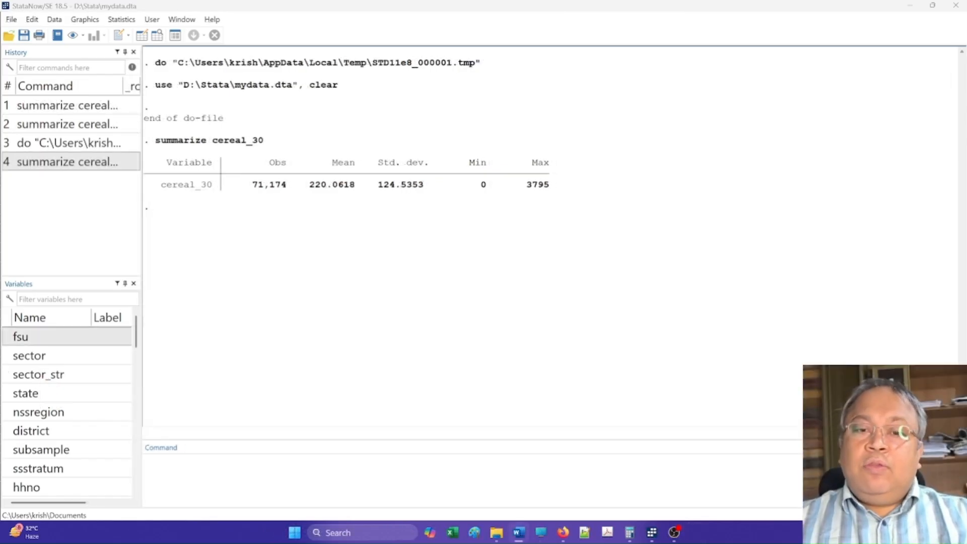
Step: Summarize cereal_30 again with additional statistics displayed, and close the summary statistics dialog
mouse_move(652, 533)
click(771, 499)
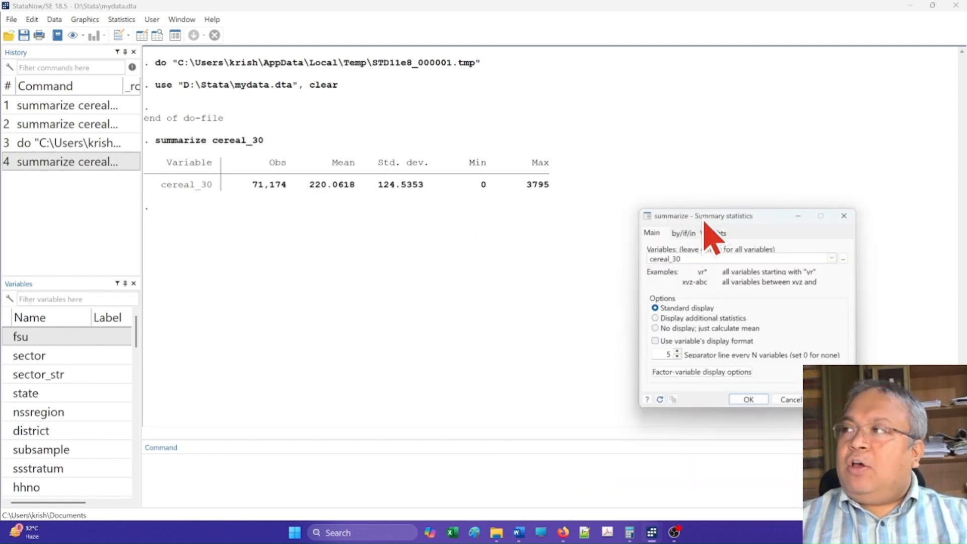
drag(712, 216, 511, 145)
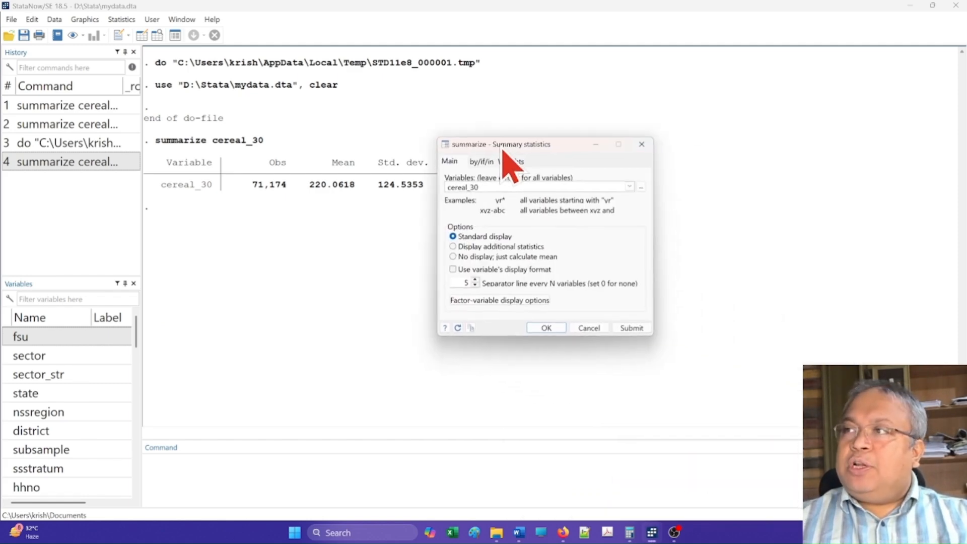
click(472, 249)
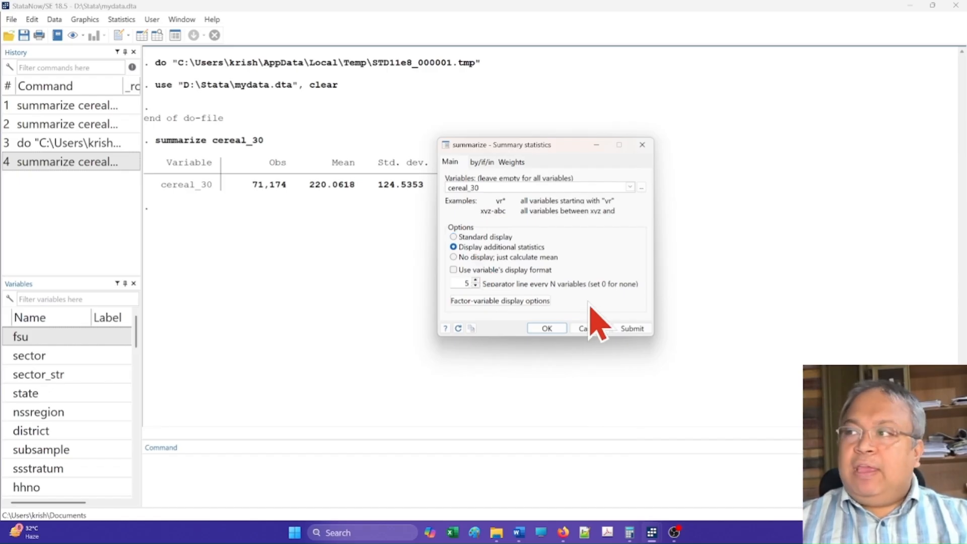
click(624, 329)
click(316, 283)
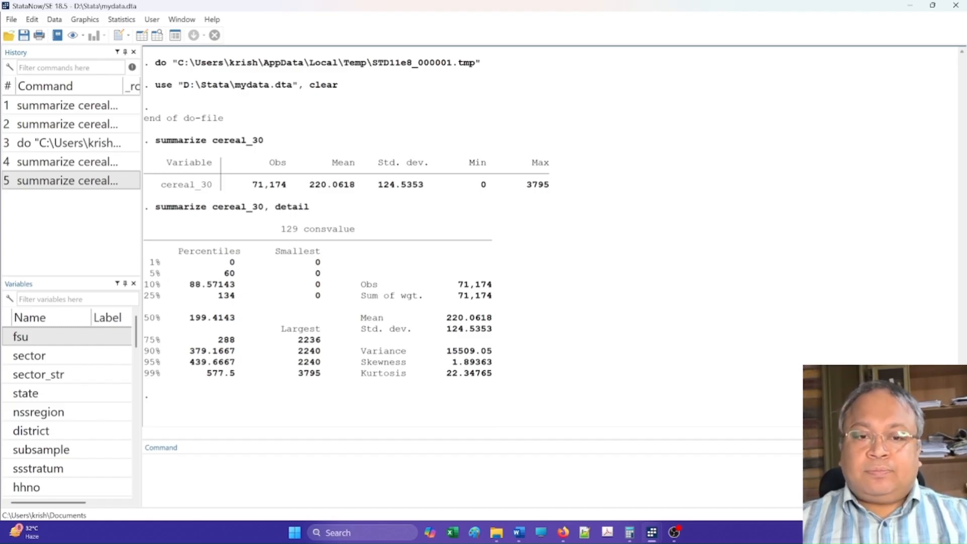
mouse_move(650, 534)
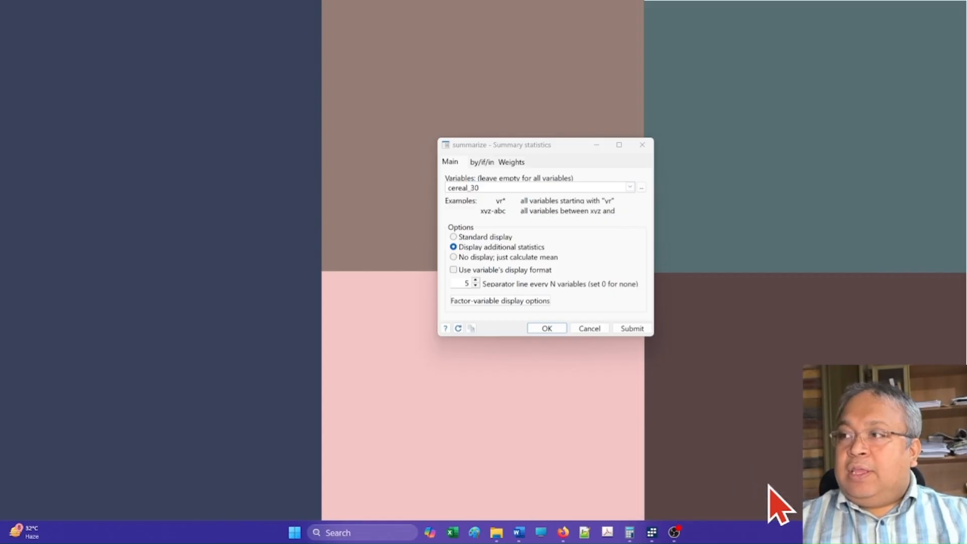
click(770, 493)
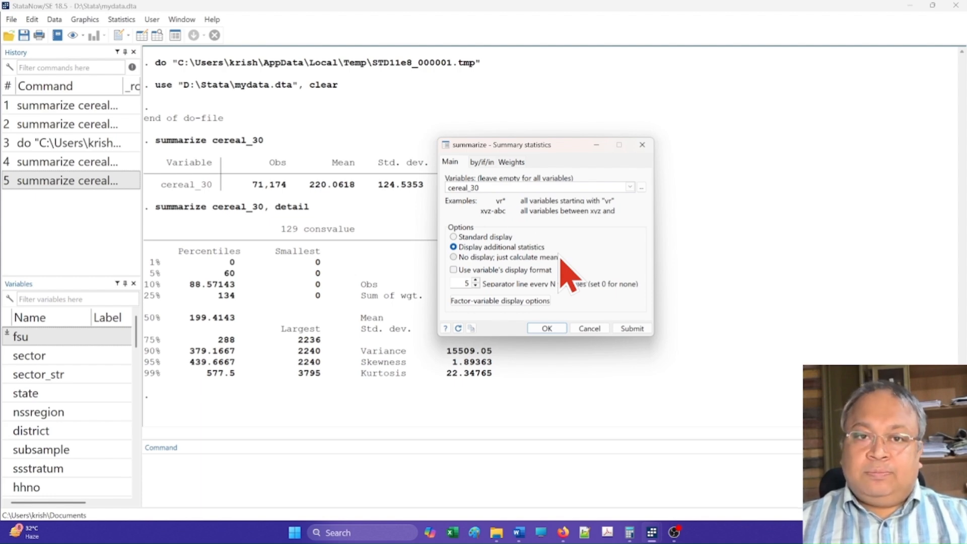
click(590, 328)
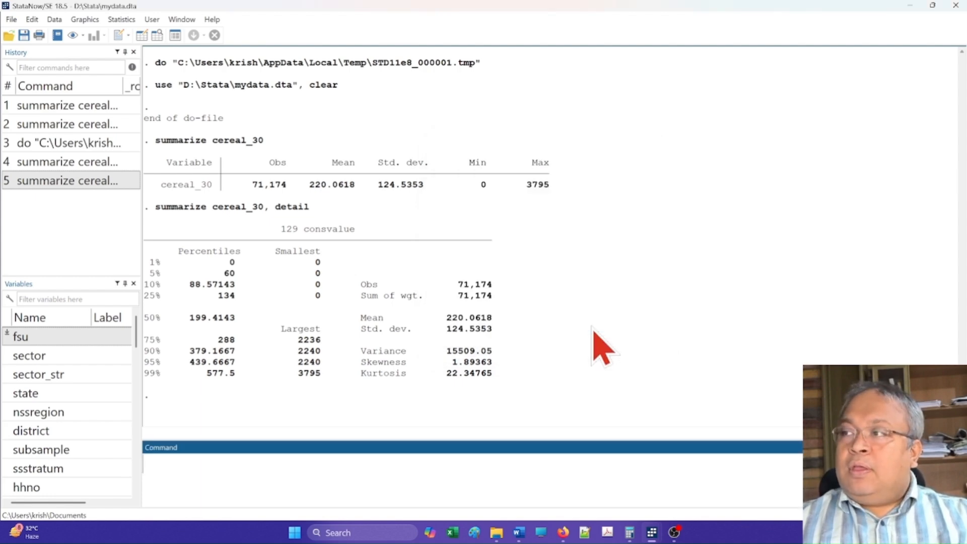
click(621, 285)
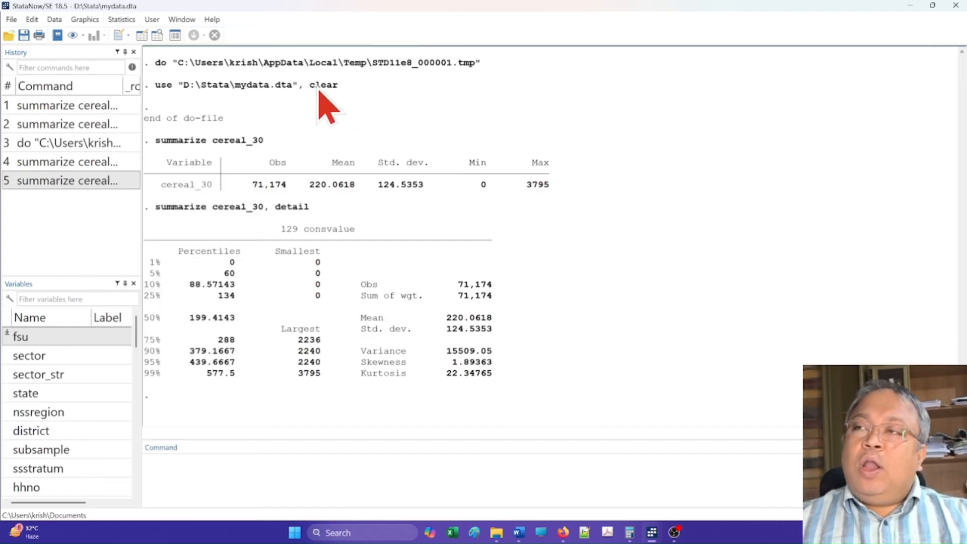
Step: Produce a one-way frequency table with socgrp as the categorical variable, and close the table dialog
click(122, 19)
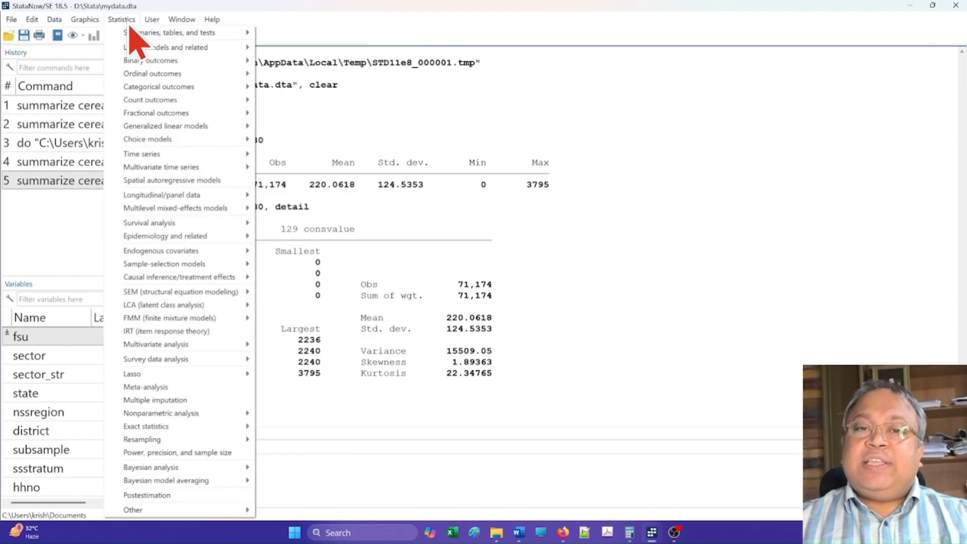
mouse_move(134, 35)
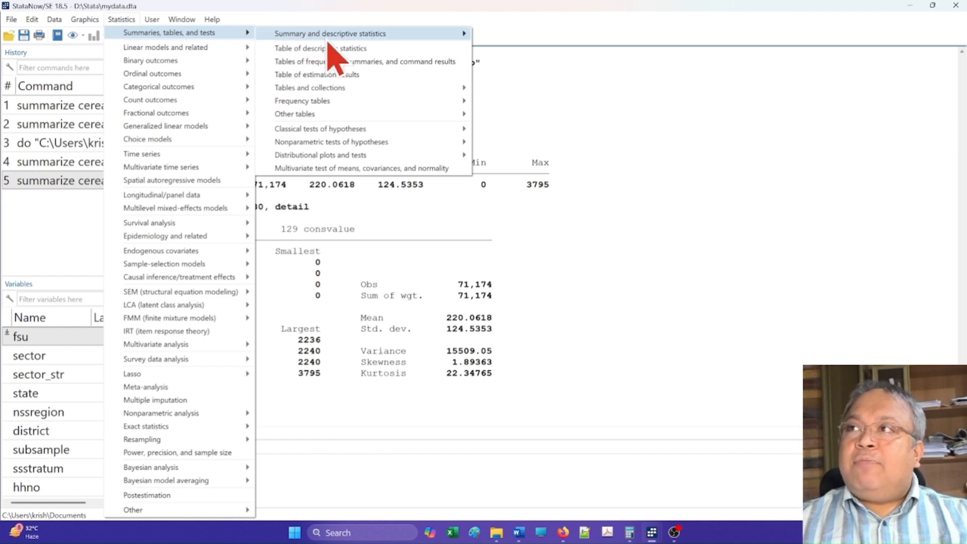
mouse_move(335, 39)
mouse_move(353, 105)
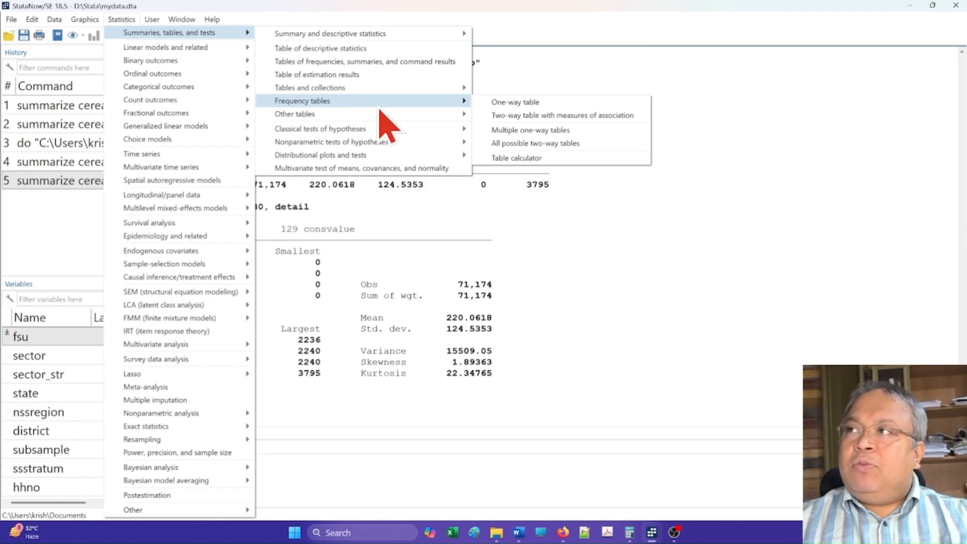
click(523, 104)
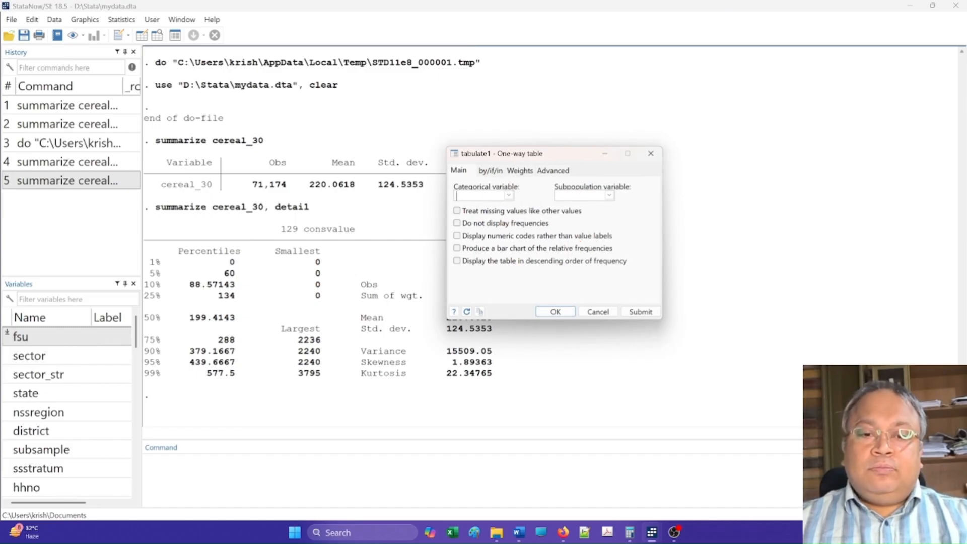
click(508, 196)
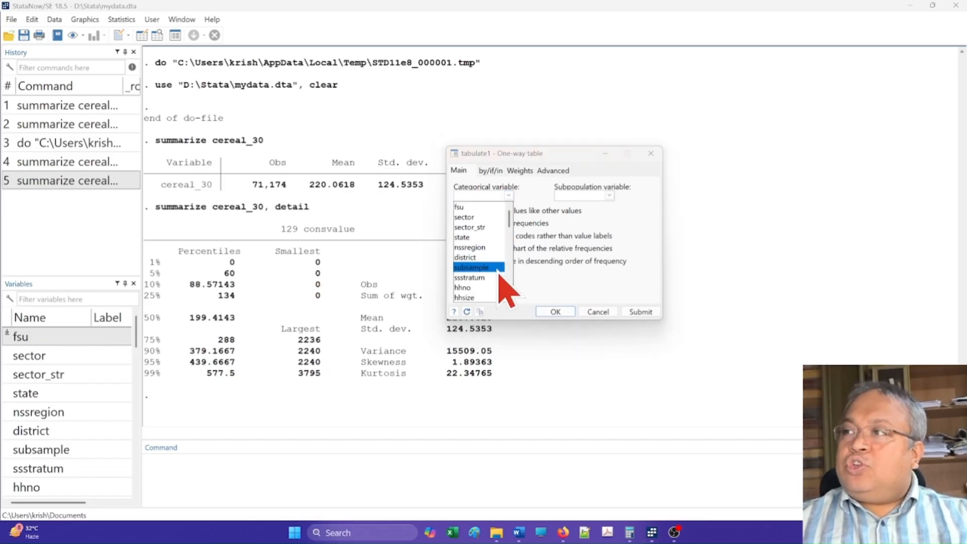
scroll(493, 279, down, 1)
scroll(495, 283, down, 1)
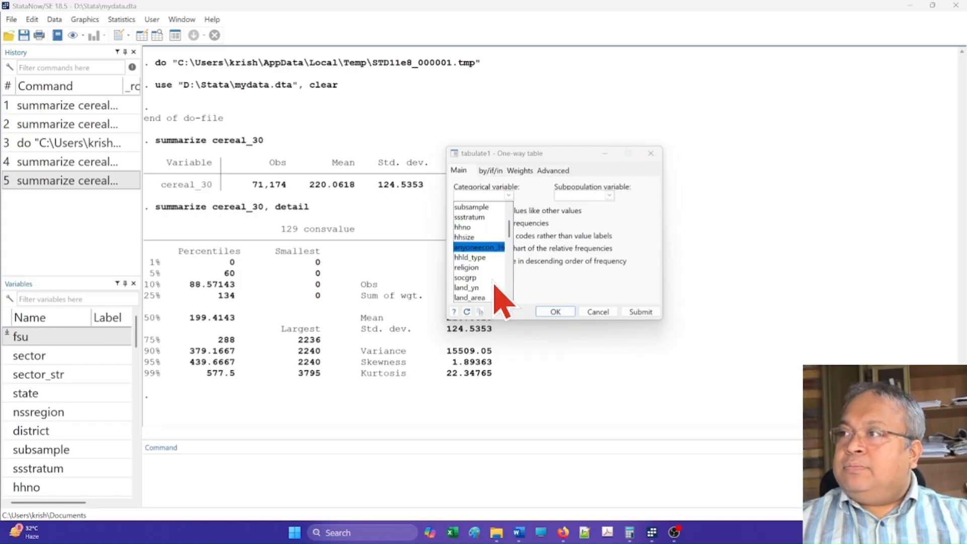
scroll(489, 271, down, 3)
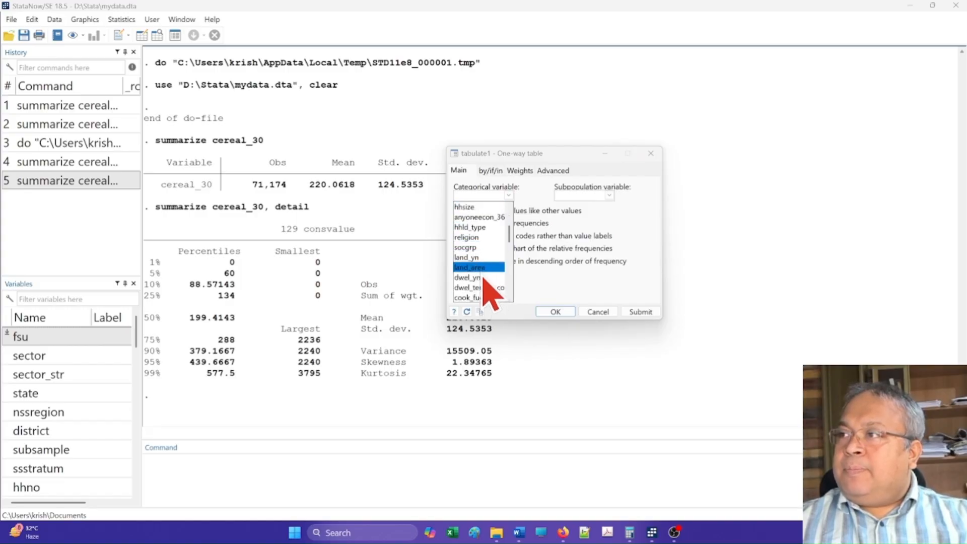
scroll(492, 292, down, 1)
scroll(493, 293, up, 6)
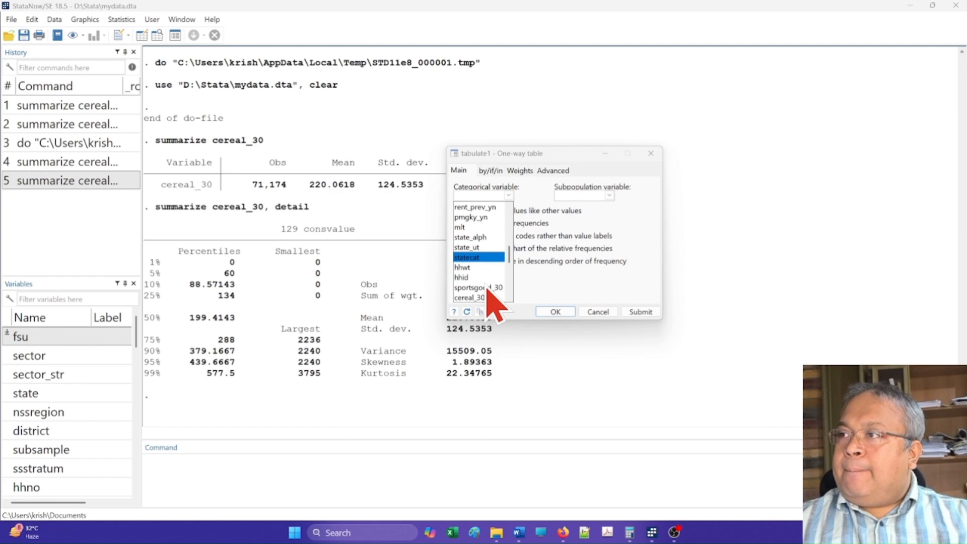
scroll(488, 275, down, 3)
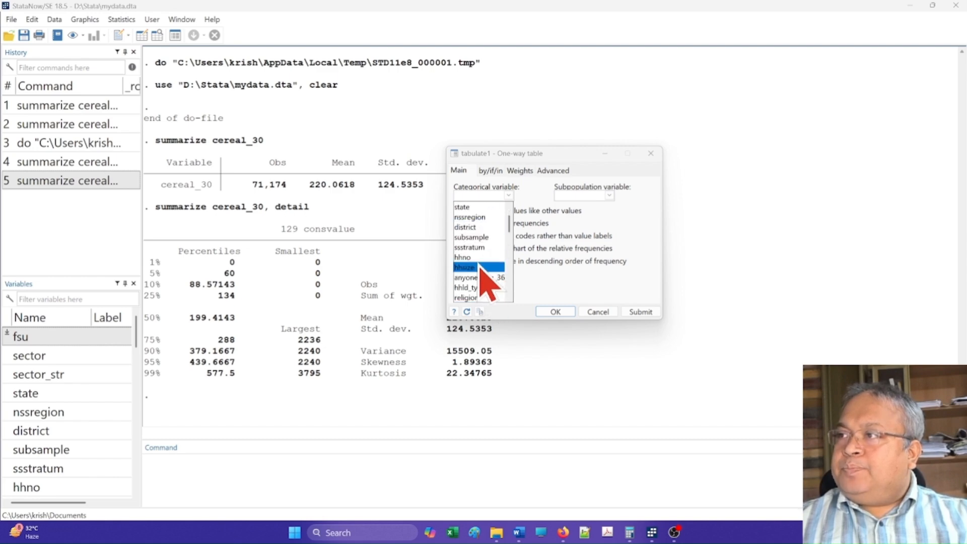
click(478, 277)
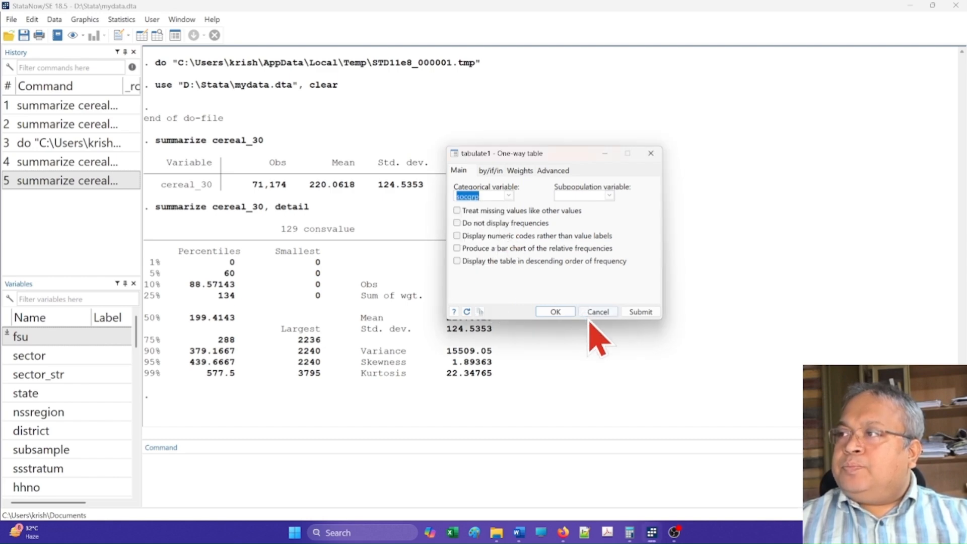
click(637, 313)
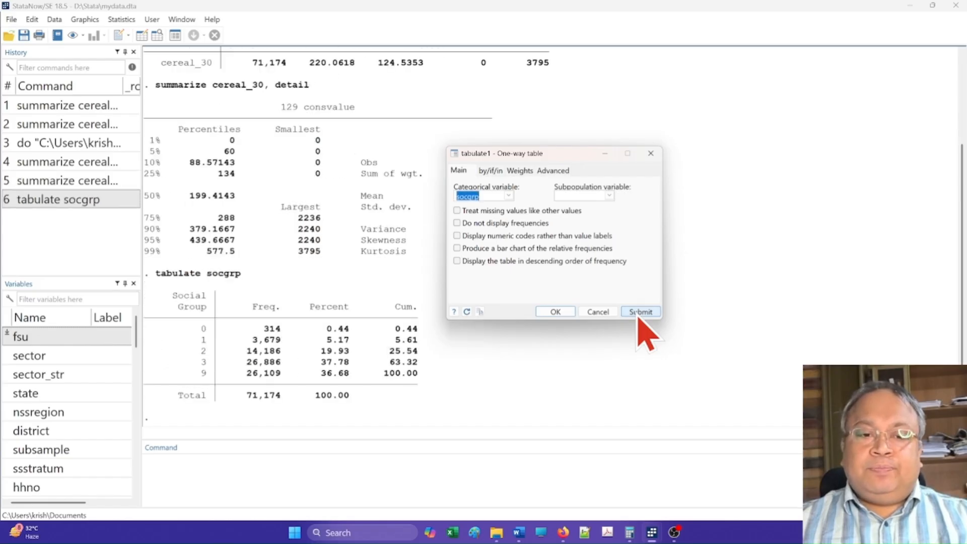
click(597, 311)
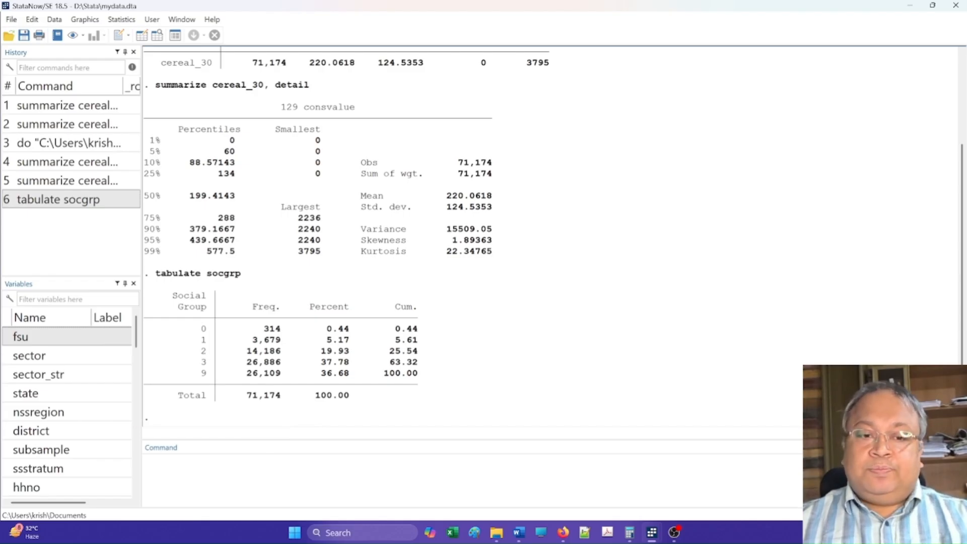
Step: Add the comment "* These are the commands to explore our dataset further" at the end of myfirstdo.do, followed by a blank line
click(461, 468)
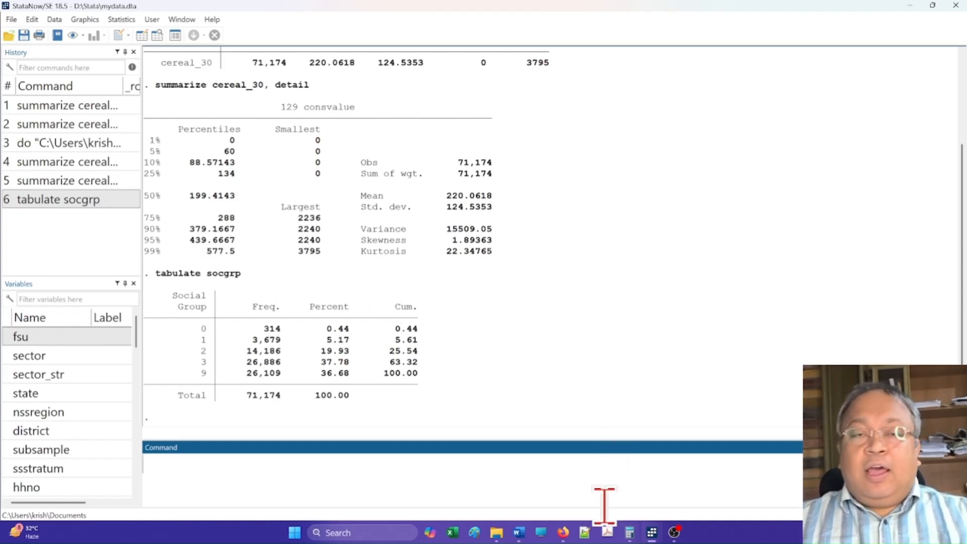
mouse_move(651, 532)
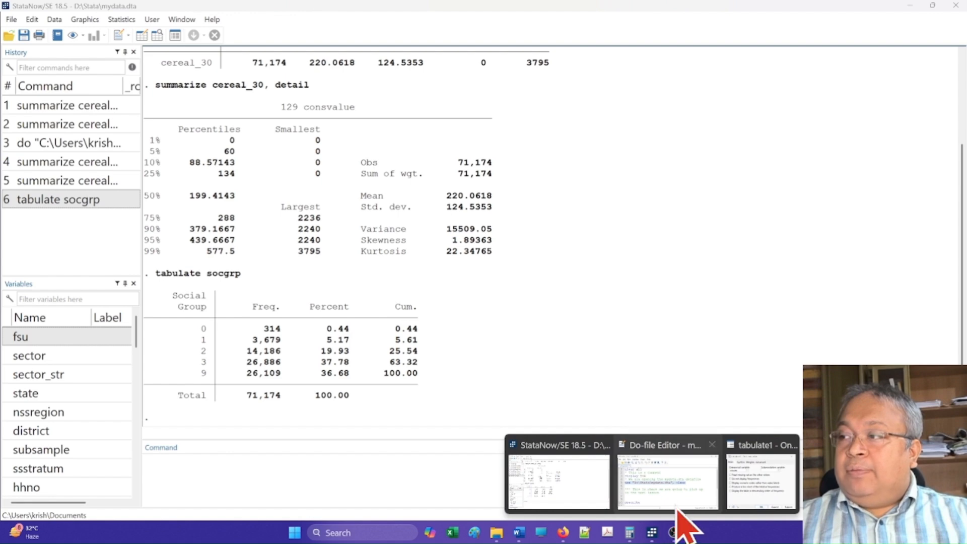
click(678, 509)
scroll(353, 343, down, 3)
click(361, 374)
text(* Th)
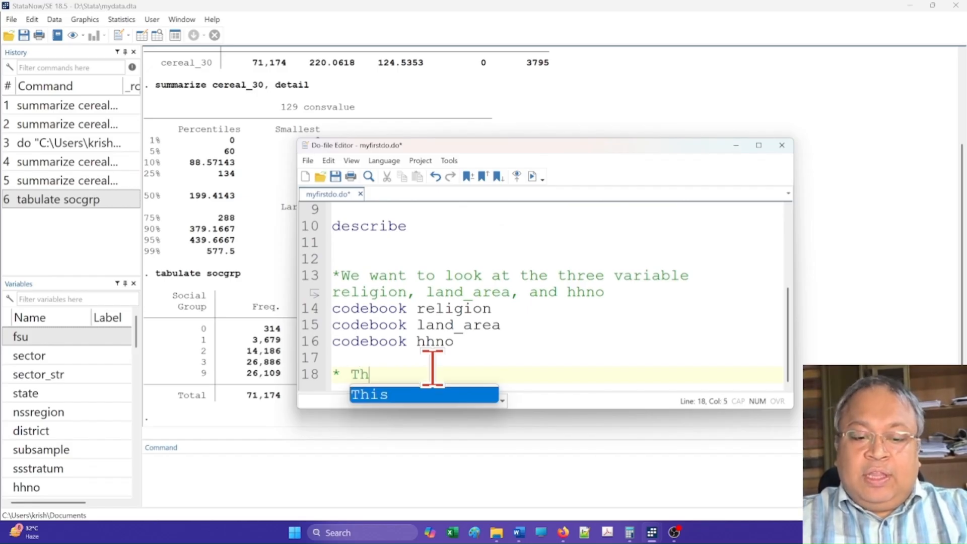
text(ese are the )
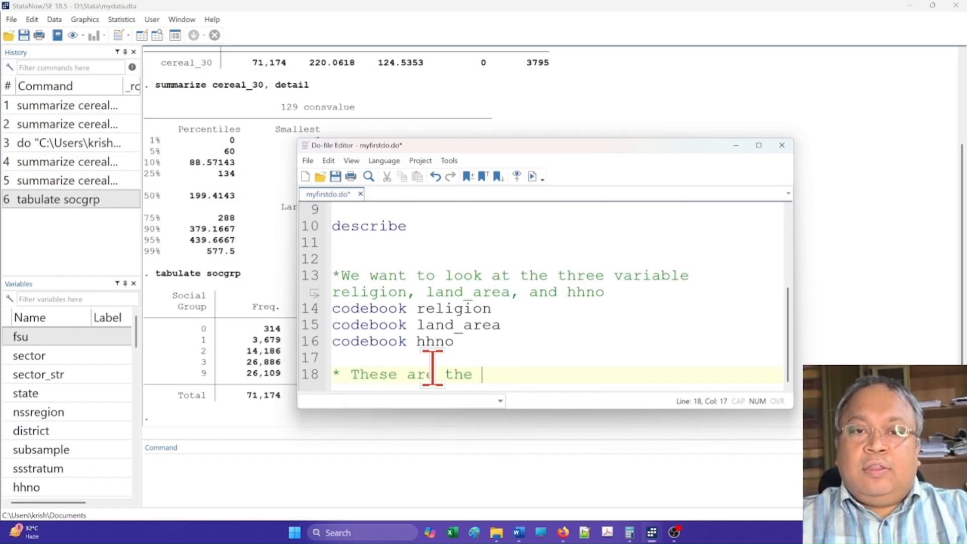
text(commands)
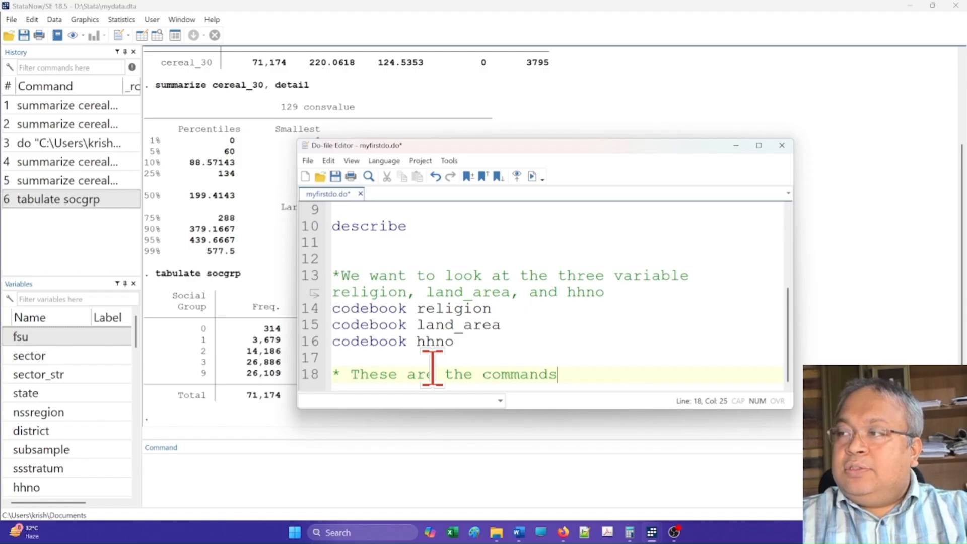
text( to explore )
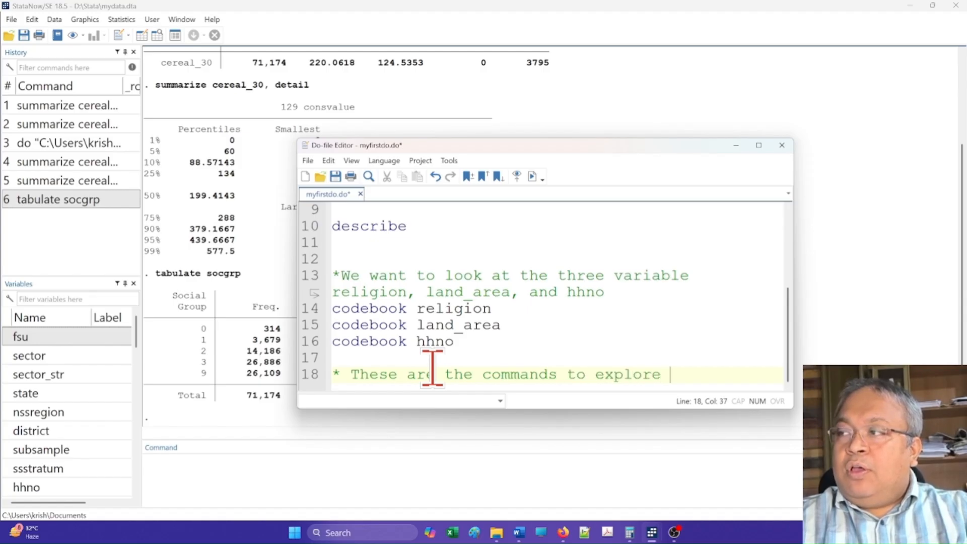
text(our dataset fu)
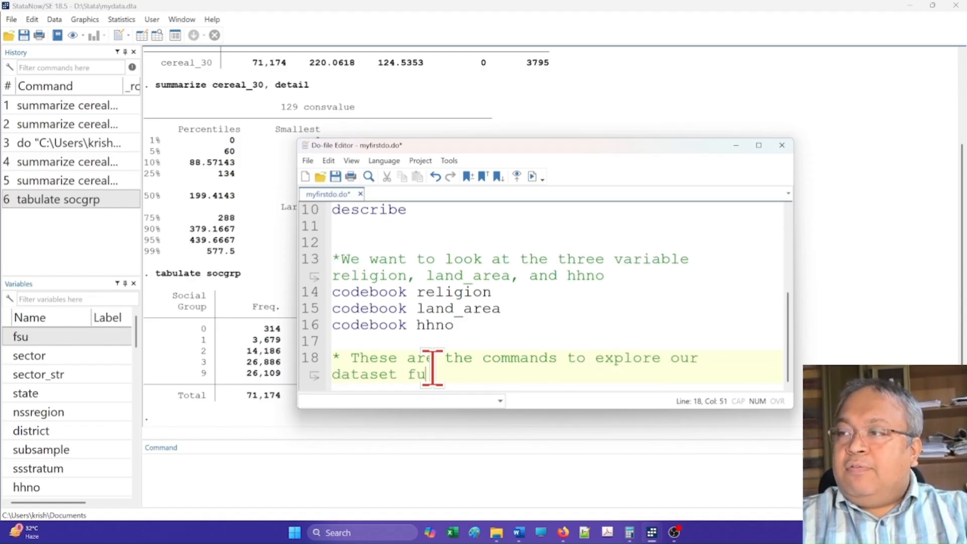
text(rther)
key(Return)
key(Return)
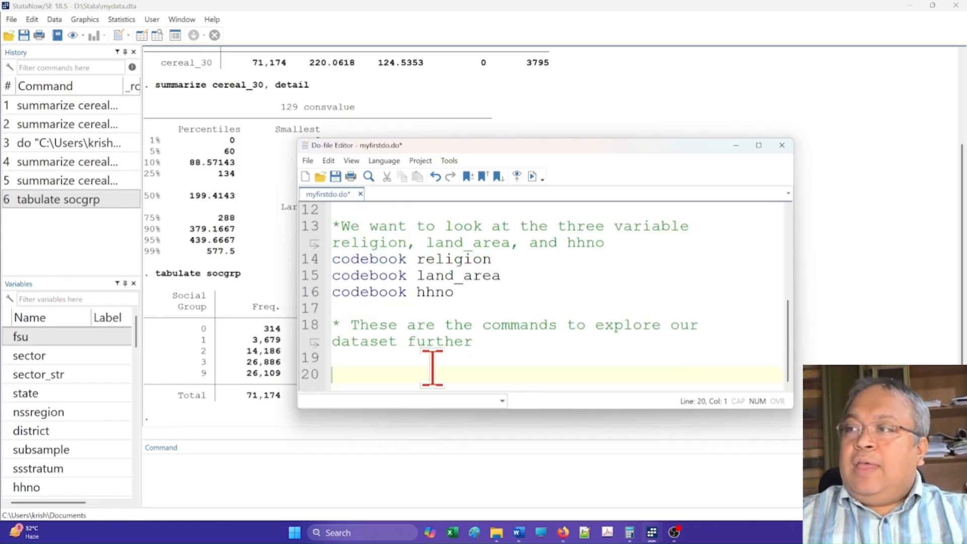
Step: Copy the last three history commands, from summarize cereal_30 to tabulate socgrp, and paste them below the new comment in myfirstdo.do
click(91, 170)
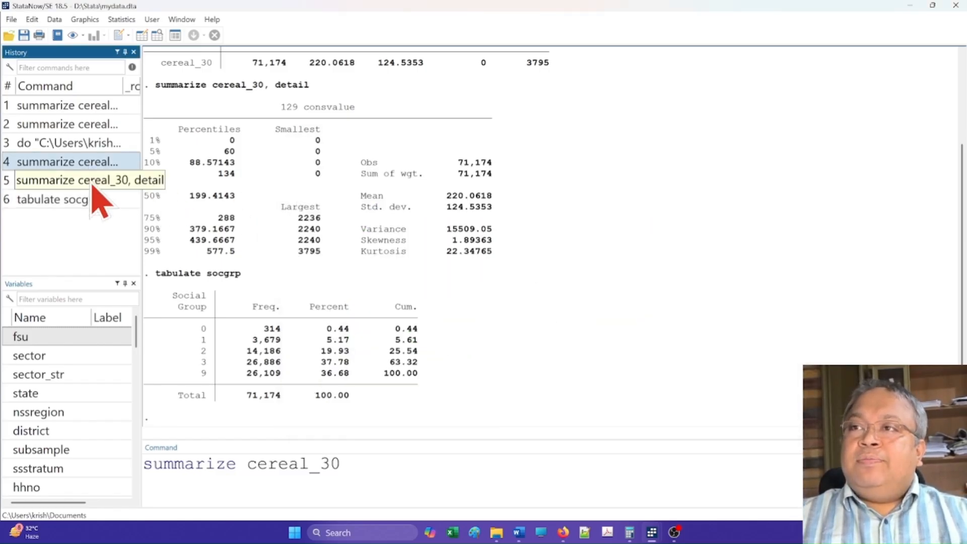
shift+click(106, 196)
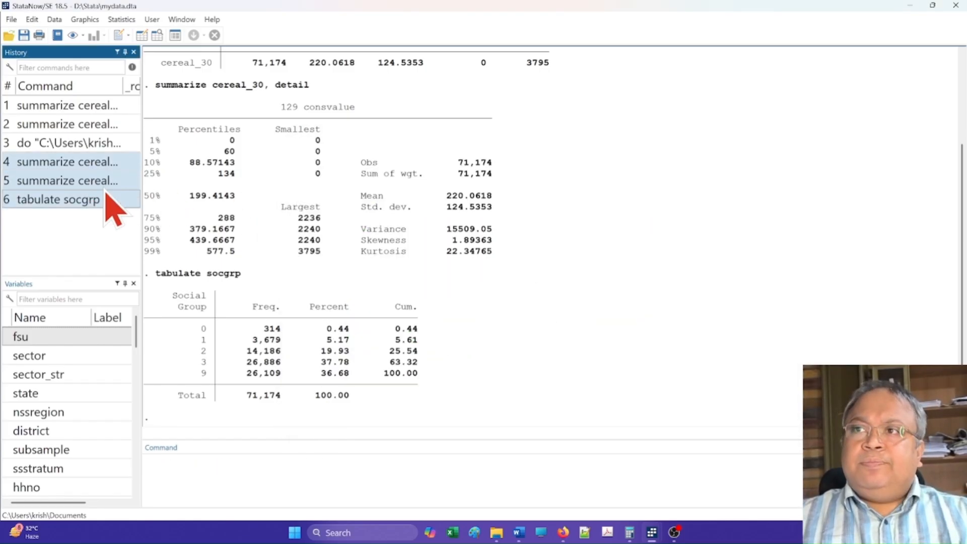
right_click(88, 179)
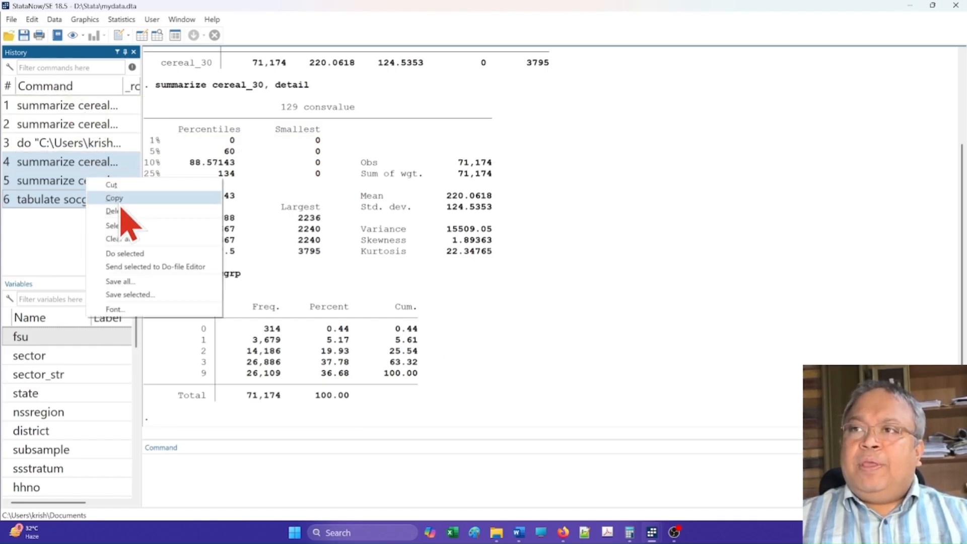
click(119, 202)
key(alt+Tab)
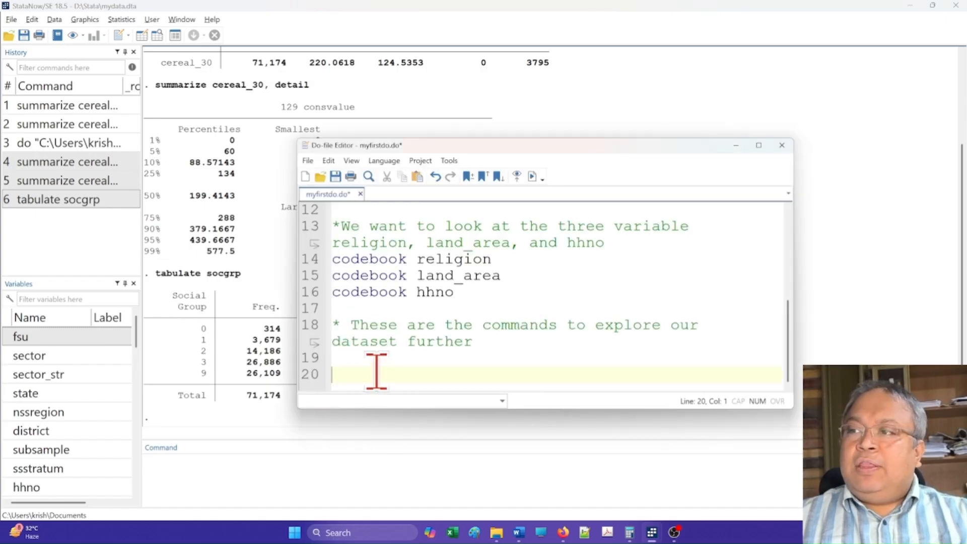
key(ctrl+v)
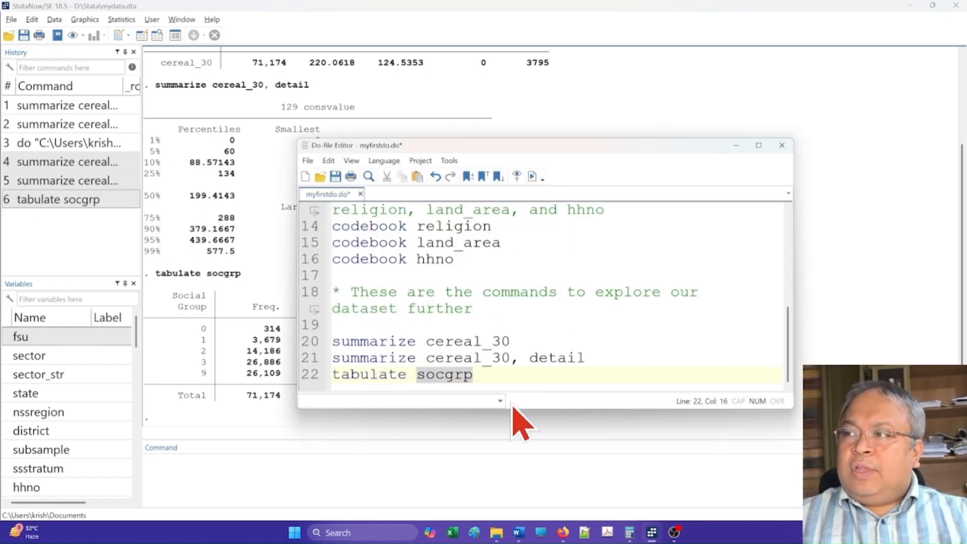
Step: Add three line breaks after the tabulate socgrp line and save myfirstdo.do
key(Return)
key(Return)
key(Return)
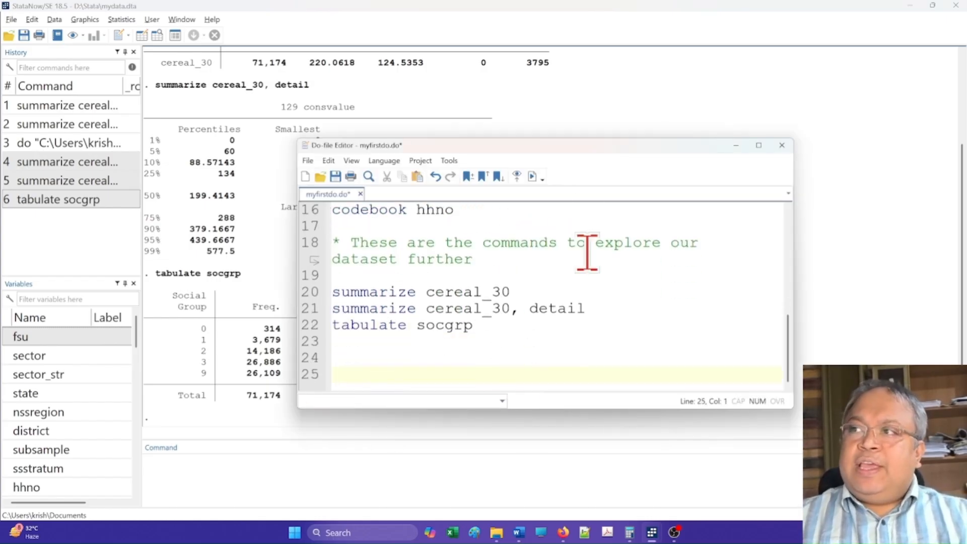
click(335, 176)
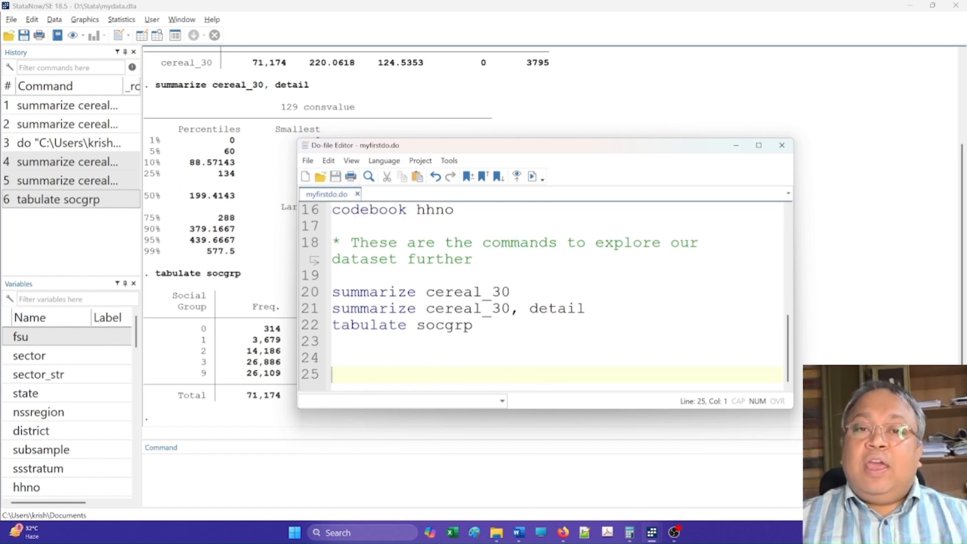